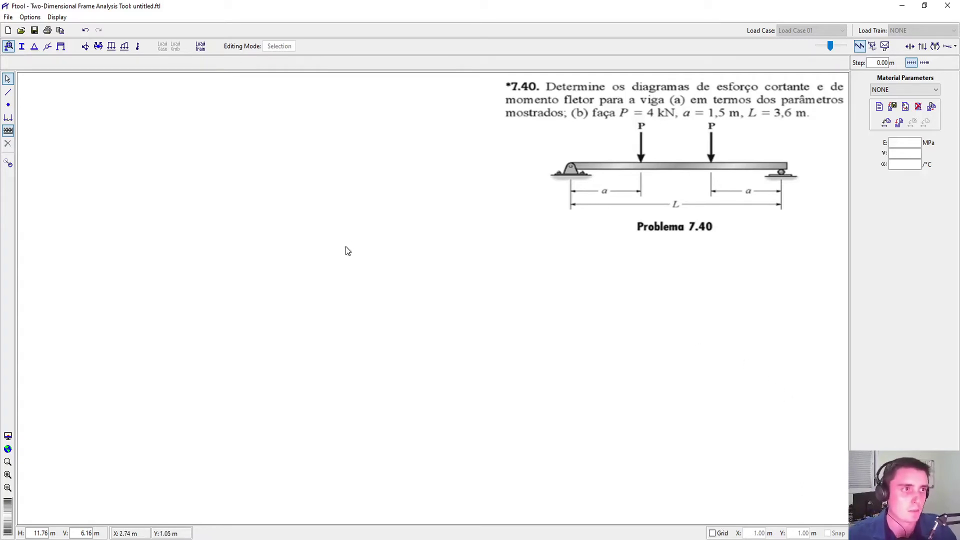
Create the first beam member by coordinates from (0, 0) to (1.5, 0) m.
left_click(8, 79)
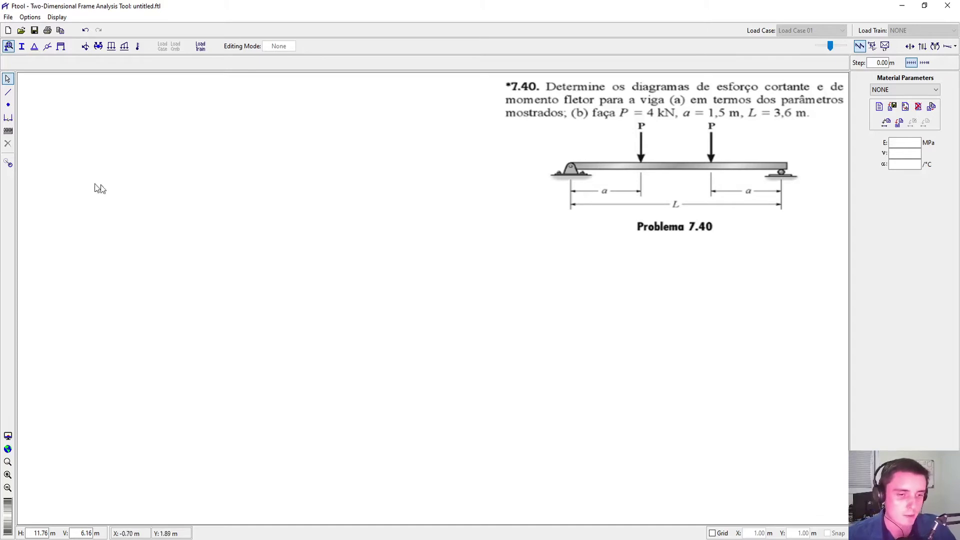
left_click(8, 92)
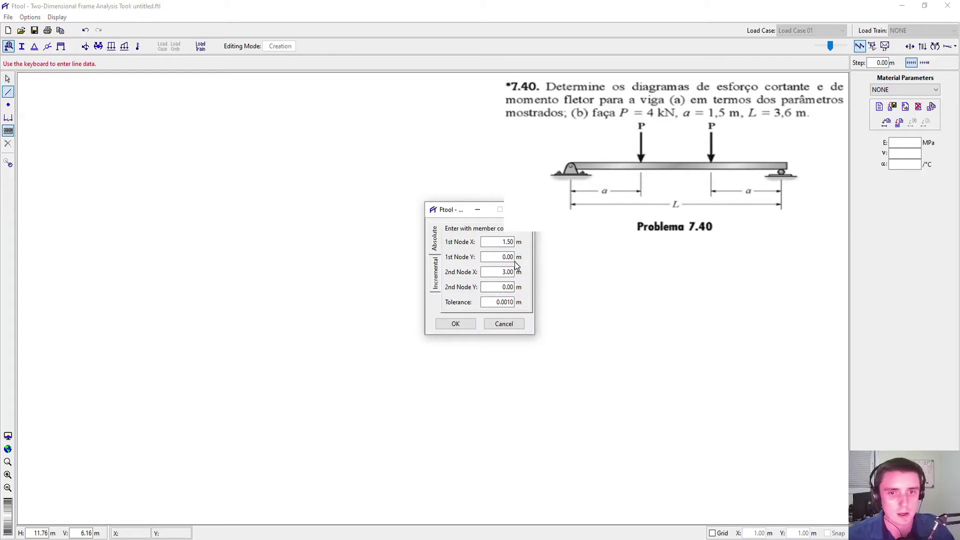
left_click_drag(500, 242, 524, 244)
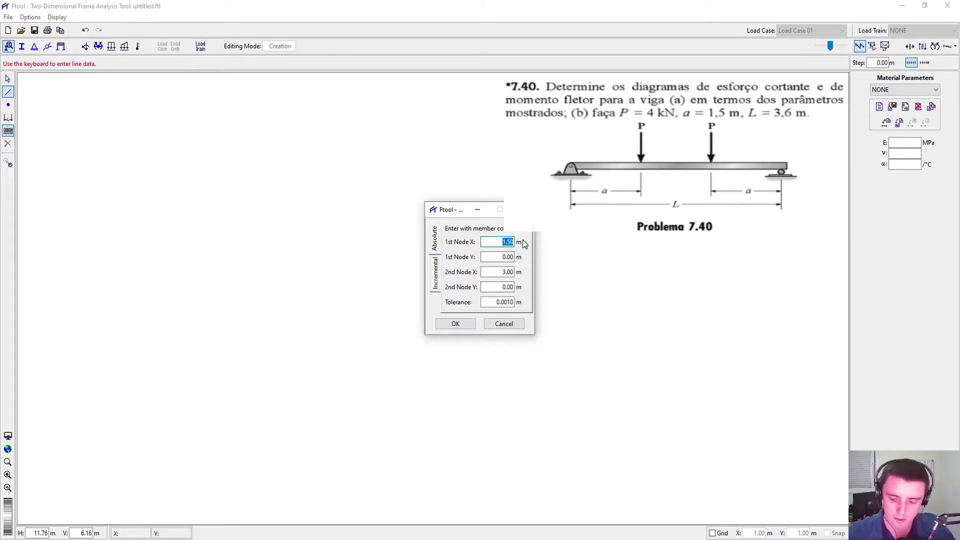
type("0")
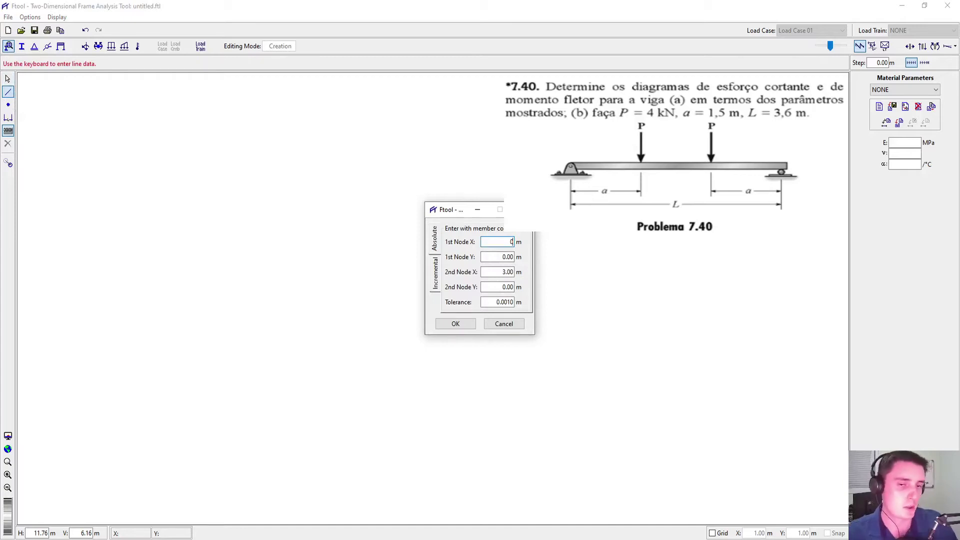
key("Tab")
key("Tab")
left_click(499, 287)
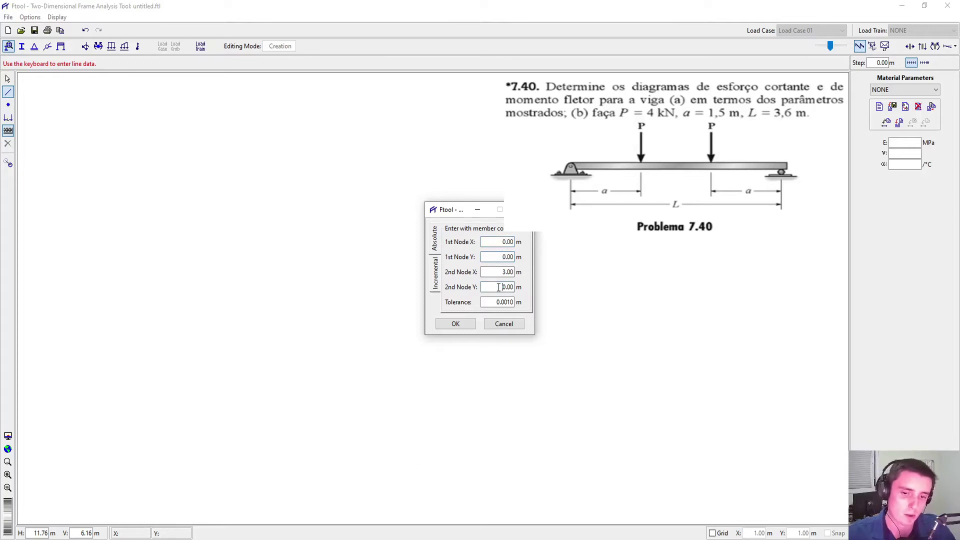
left_click_drag(499, 272, 520, 280)
type("1")
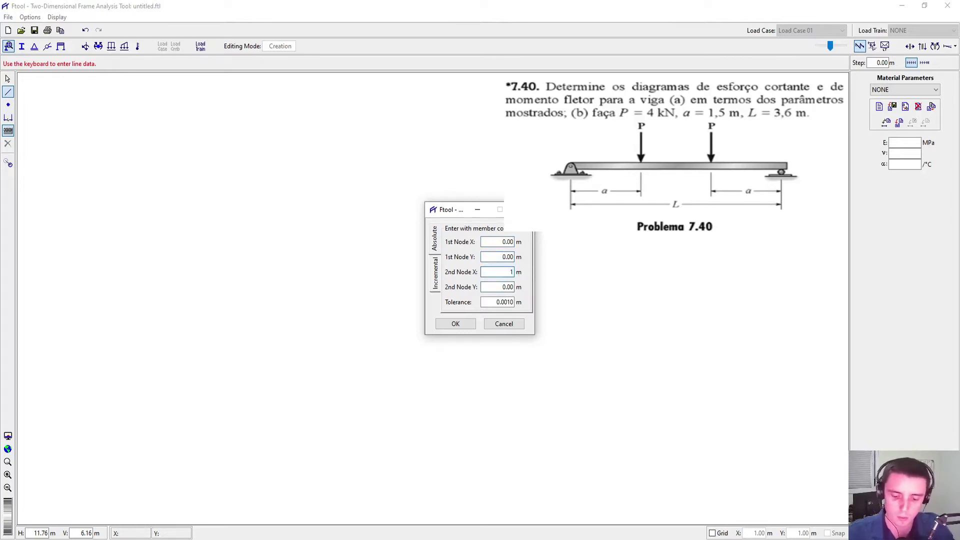
type(".5")
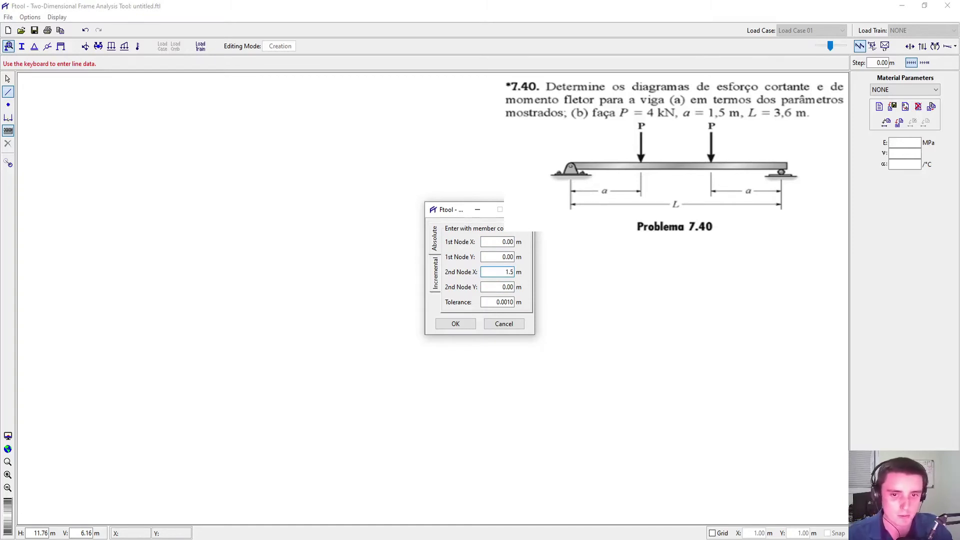
left_click(455, 323)
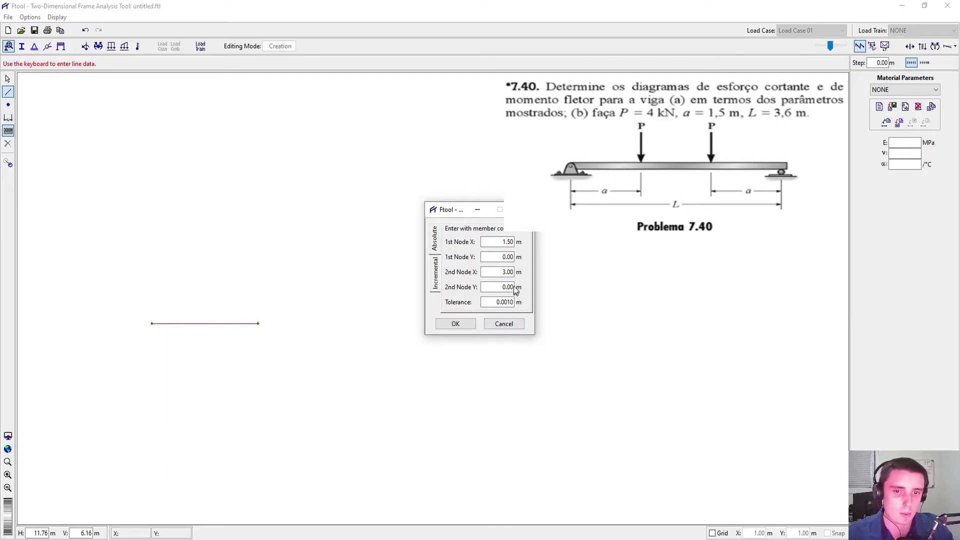
Add the middle beam member from the first member's end at X 1.50 m to X 2.1 m, with Y 0.
left_click(491, 245)
left_click_drag(496, 272, 515, 272)
type("2.1")
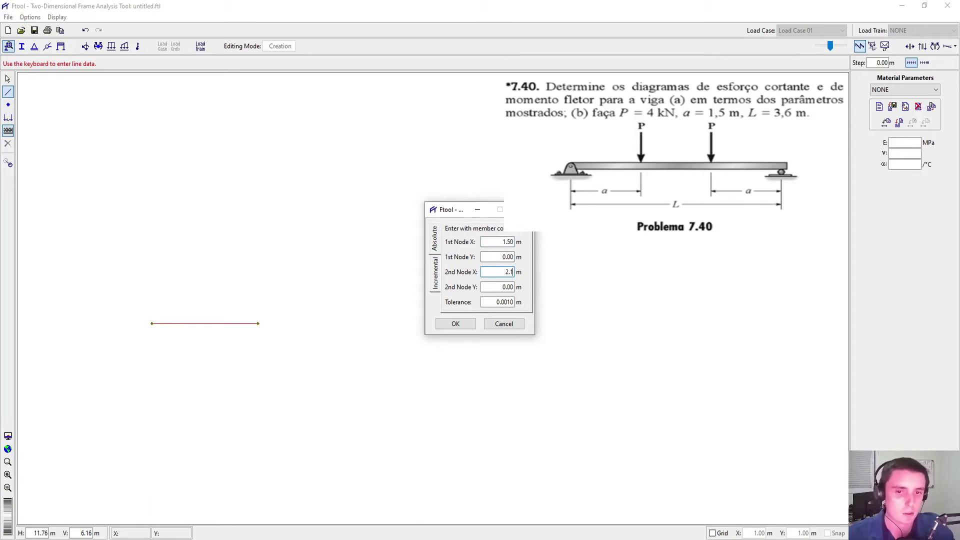
left_click(449, 324)
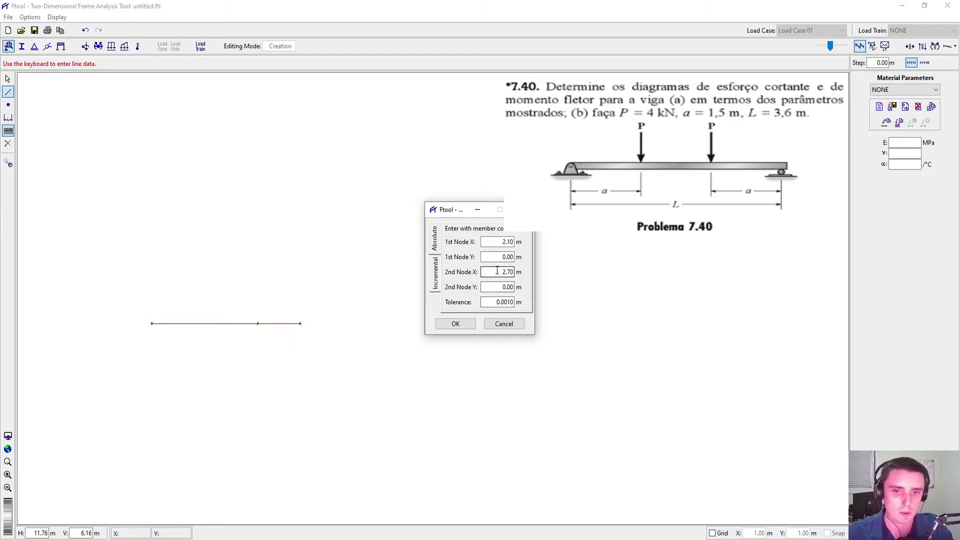
Add the last beam member from X 2.10 m to X 3.6 m with Y 0, and finish member entry.
left_click_drag(497, 270, 518, 273)
key("BackSpace")
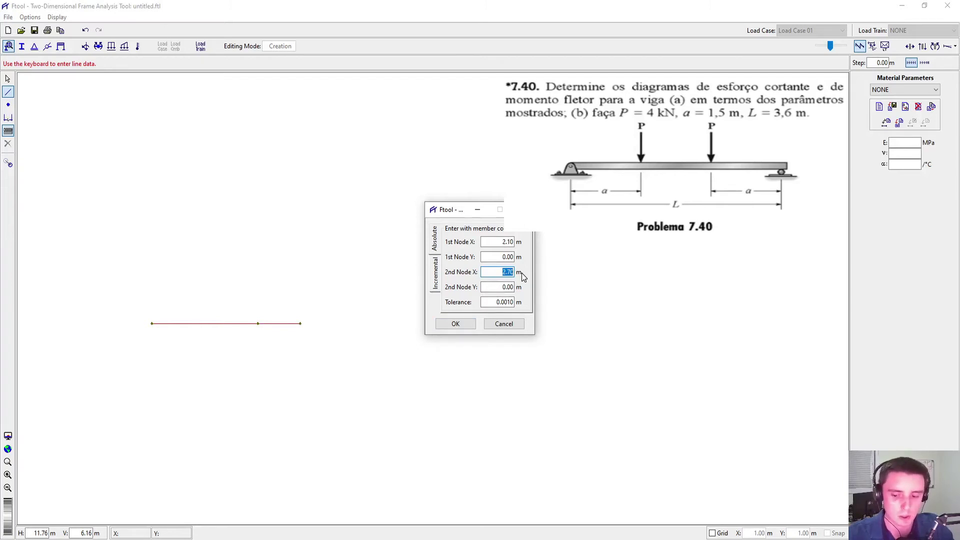
type("3.6")
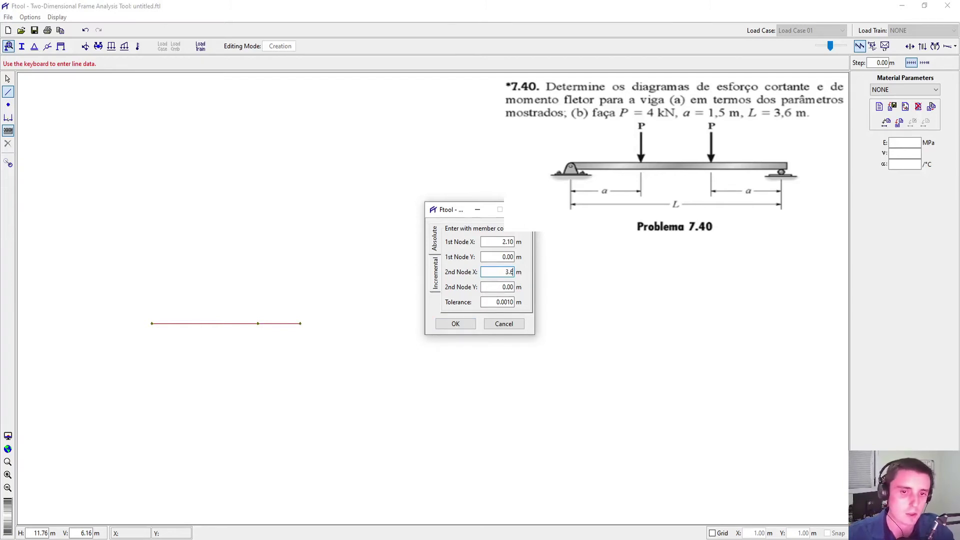
left_click(456, 324)
left_click(503, 324)
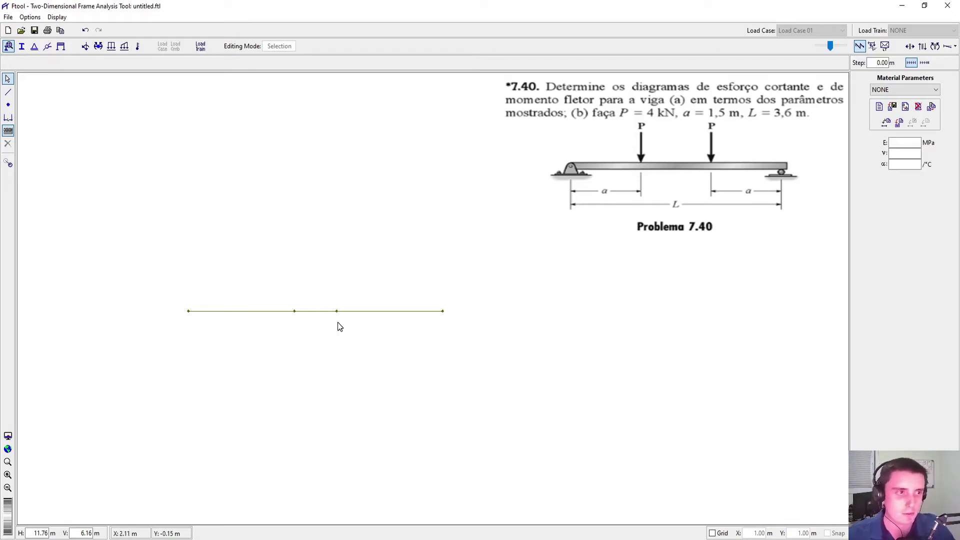
Add dimension lines below the beam for each of its three segments, aligned at the same height.
left_click(11, 119)
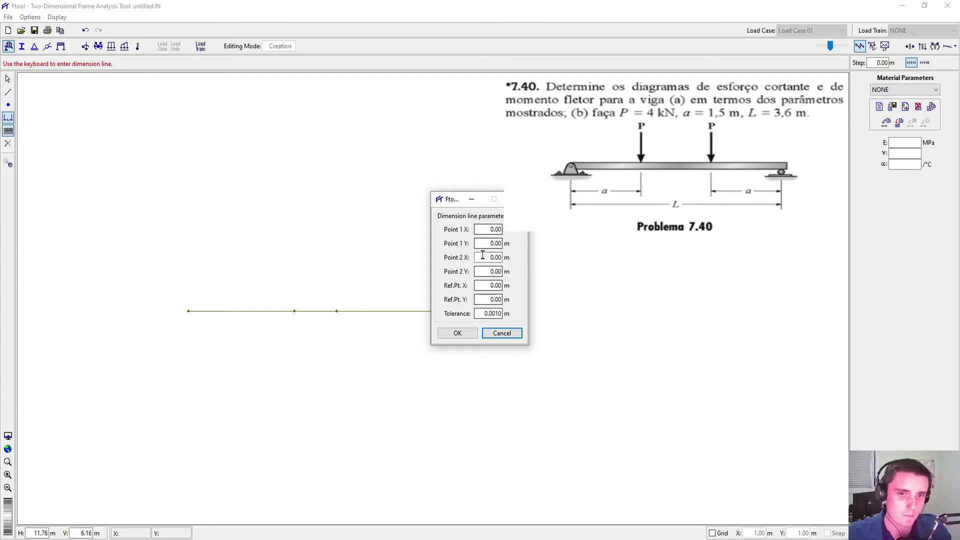
left_click(502, 334)
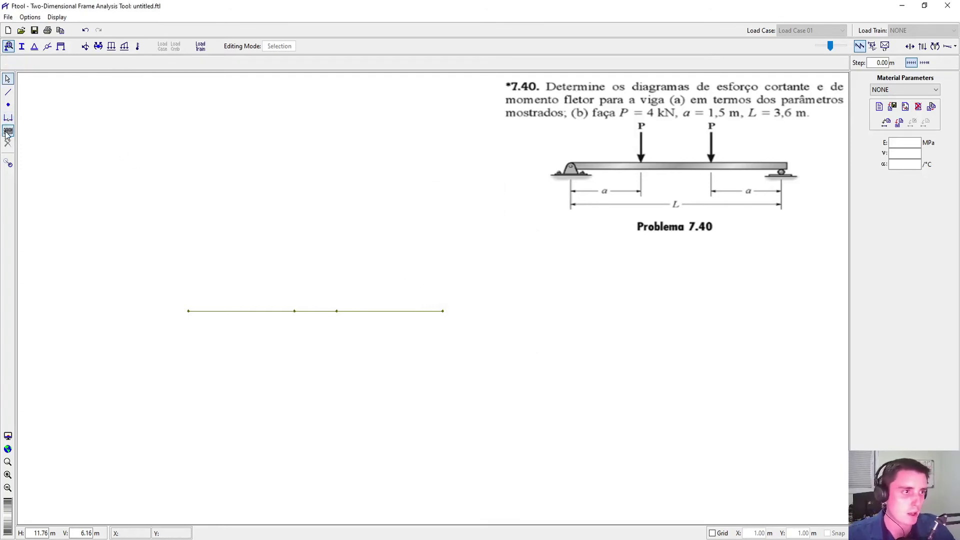
left_click(8, 118)
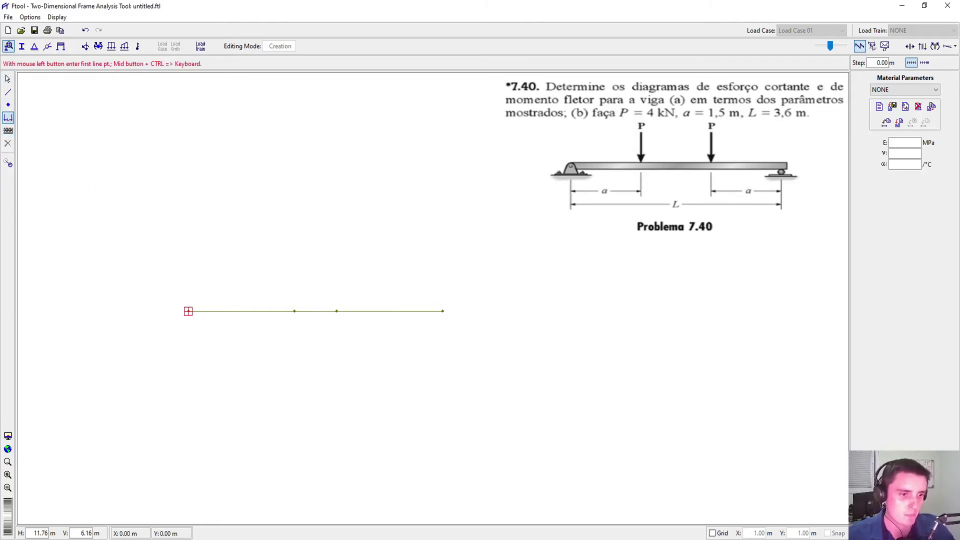
left_click(294, 311)
left_click(189, 311)
left_click(185, 365)
left_click(295, 310)
left_click(336, 311)
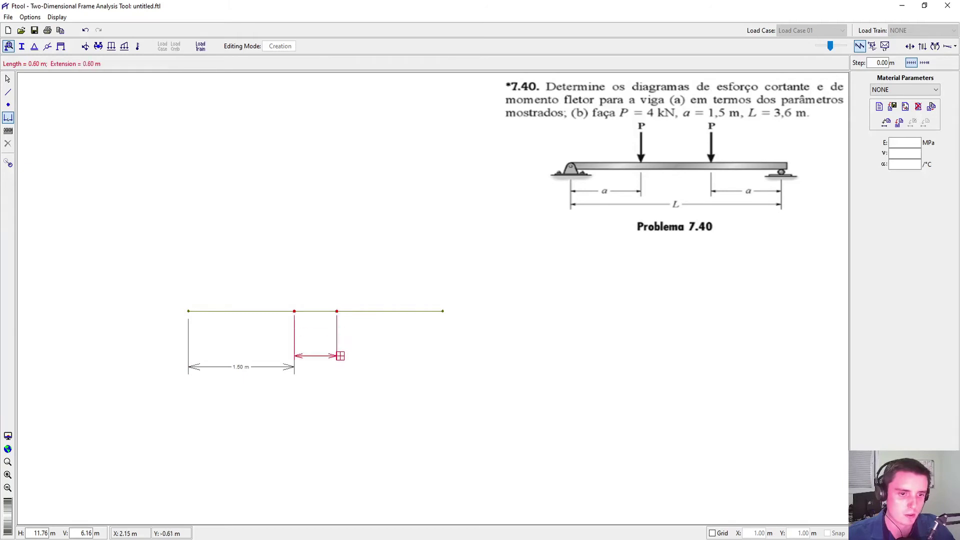
left_click(338, 366)
left_click(337, 311)
left_click(443, 311)
left_click(445, 367)
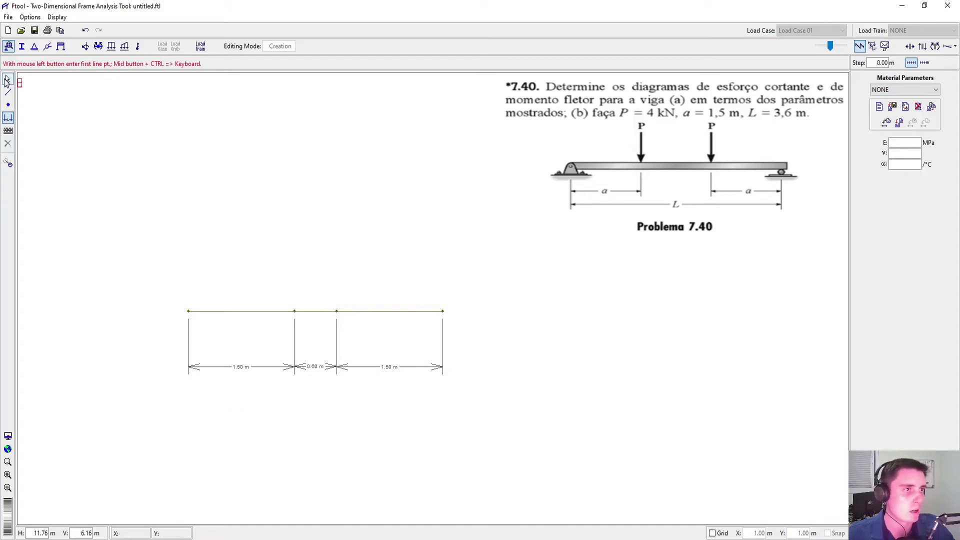
Assign a pinned support to the beam's left end node, with X and Y displacements fixed and rotation free.
left_click(7, 80)
left_click_drag(155, 266, 208, 344)
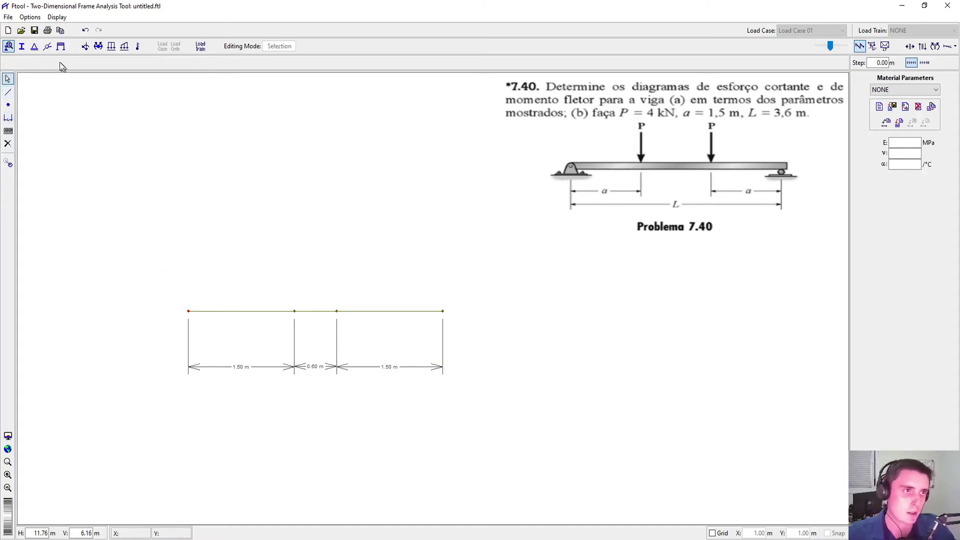
left_click(35, 46)
left_click(899, 137)
left_click(902, 118)
left_click(924, 93)
Assign a roller support to the beam's right end node, with X displacement free and Y displacement fixed.
left_click(441, 311)
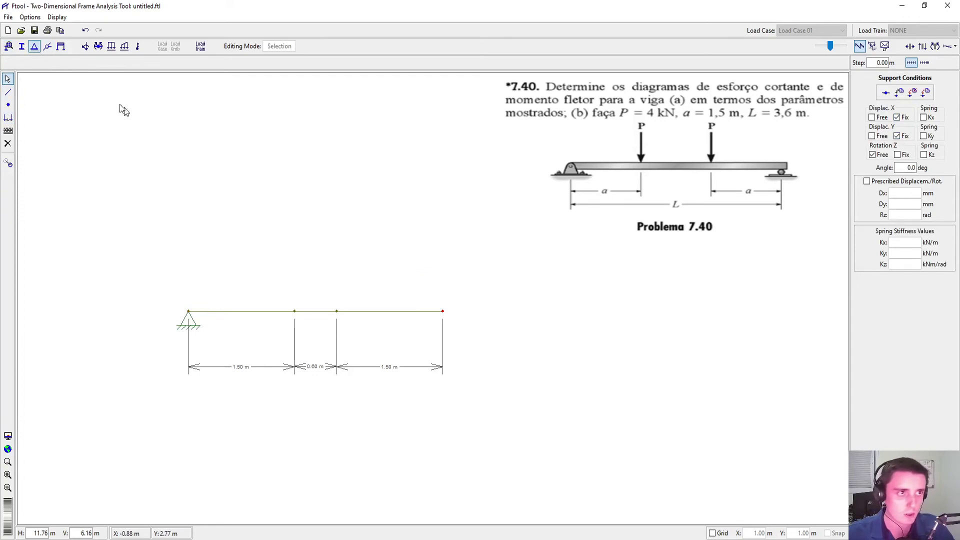
left_click(872, 117)
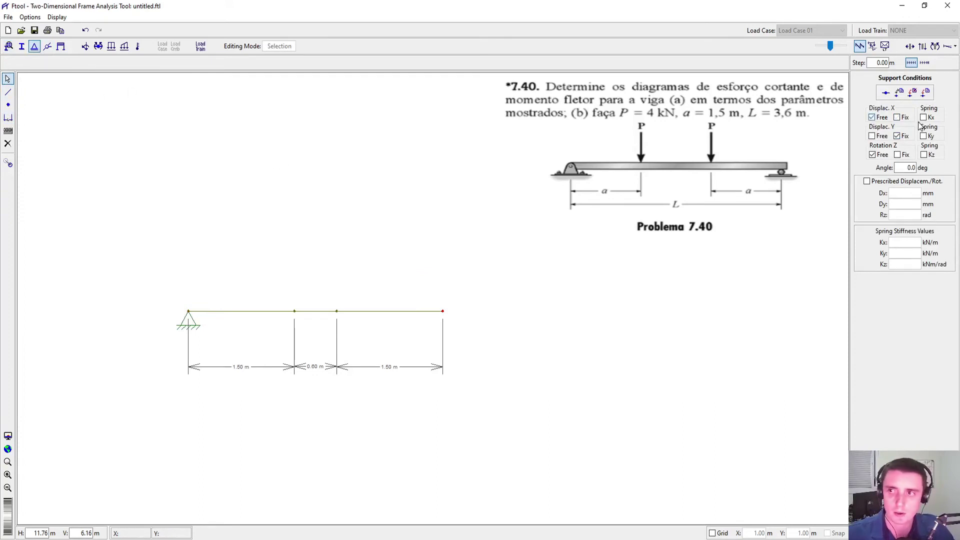
left_click(925, 91)
left_click_drag(649, 283, 495, 313)
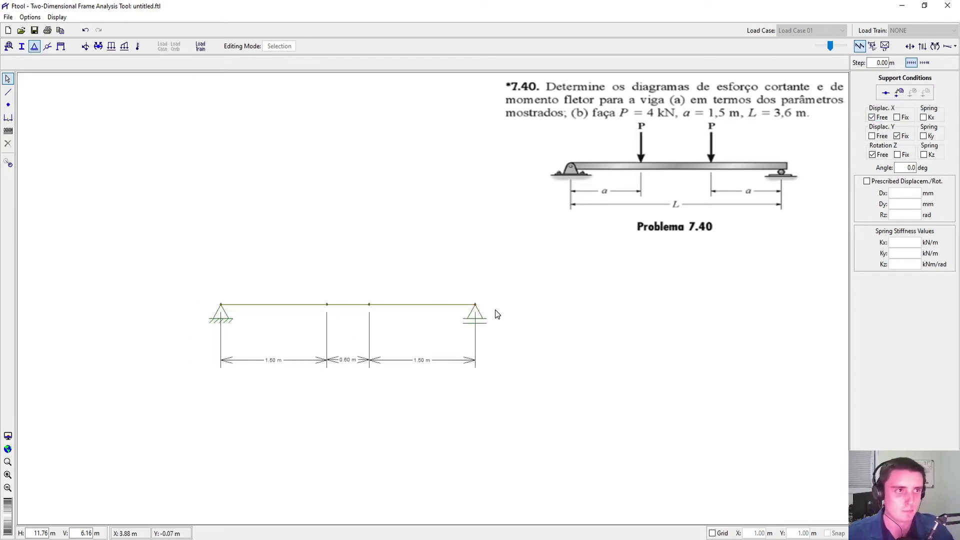
Create a nodal load labelled P with Fy set to -4 kN, with the node at 1.50 m selected.
left_click(85, 48)
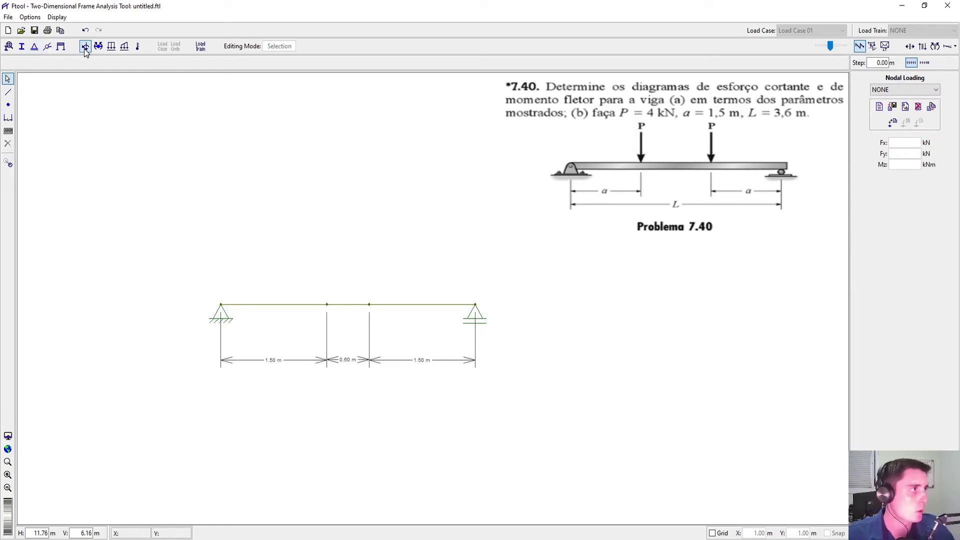
left_click(326, 303)
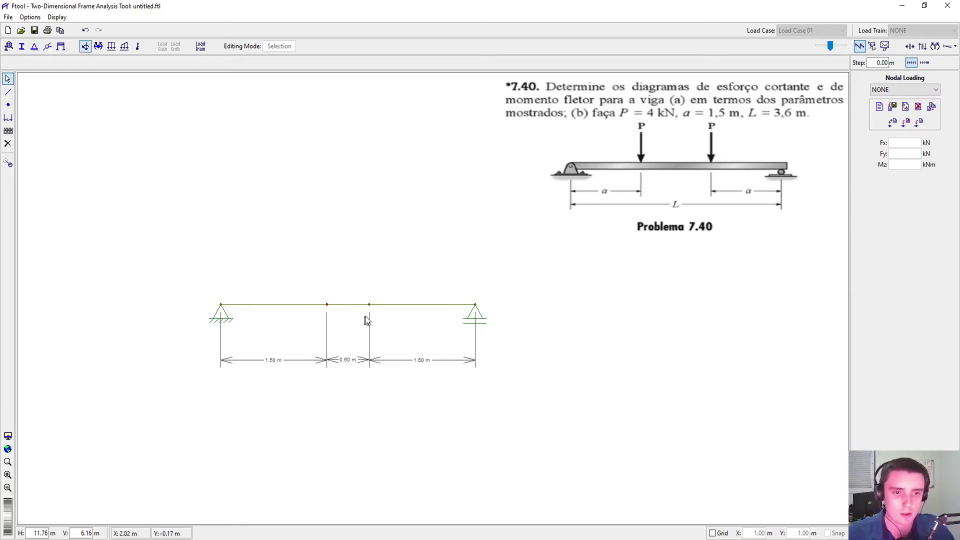
left_click(878, 107)
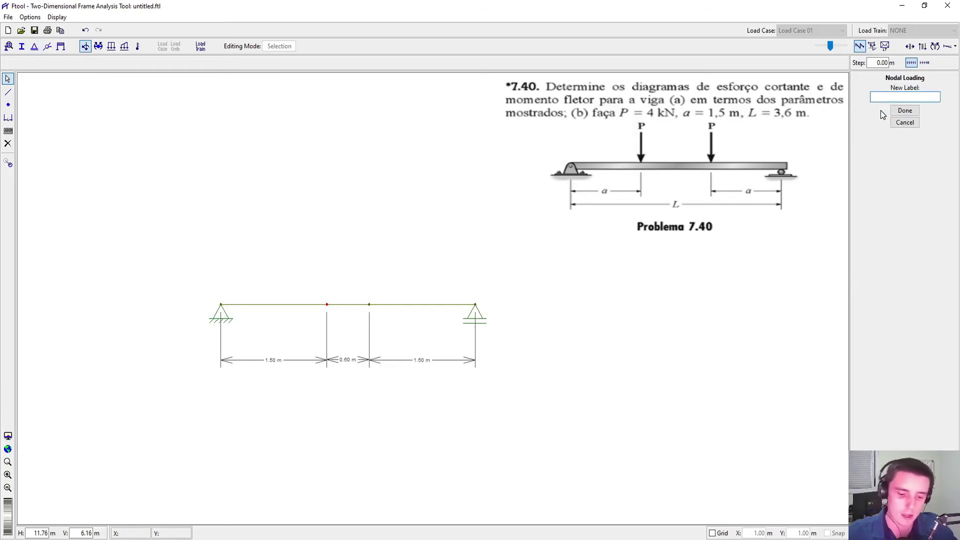
type("P")
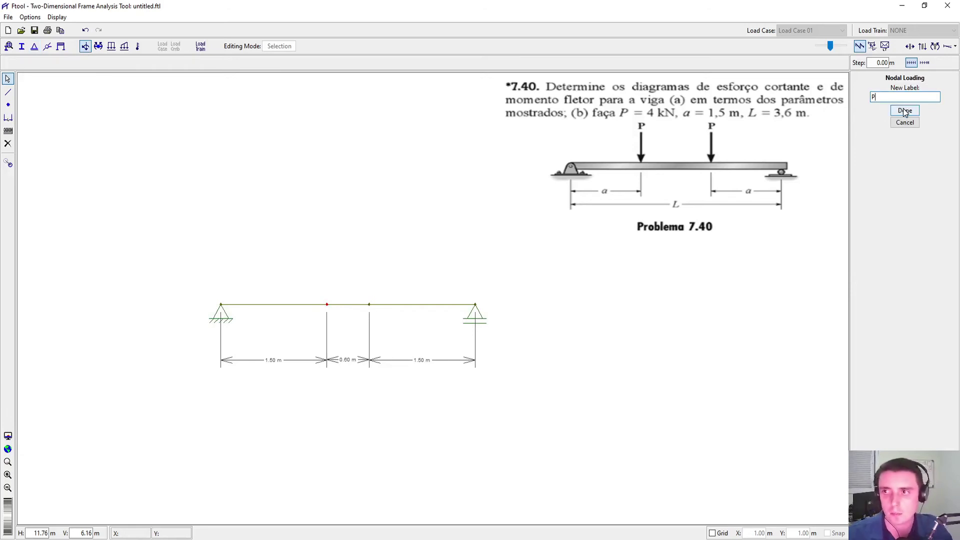
left_click(905, 110)
double_click(910, 154)
type("-")
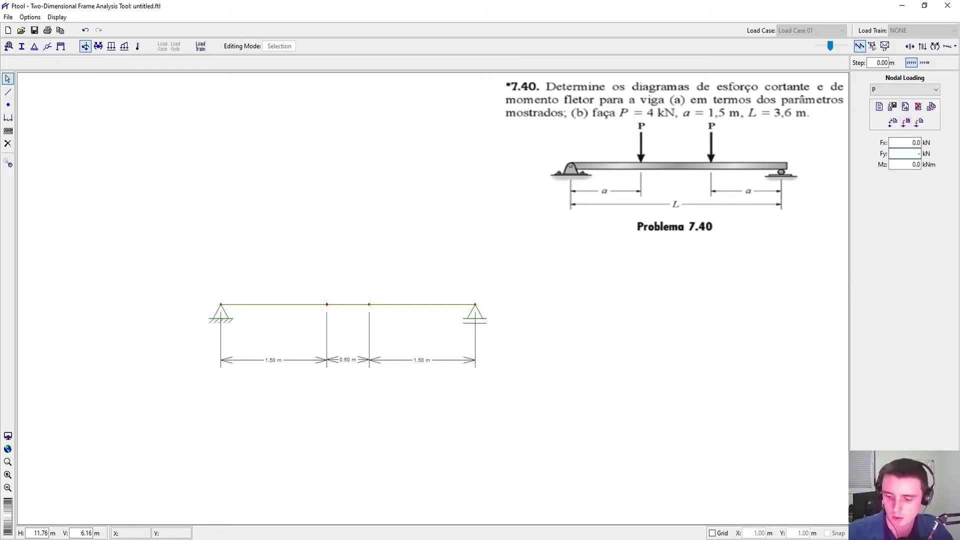
type("4")
left_click(912, 165)
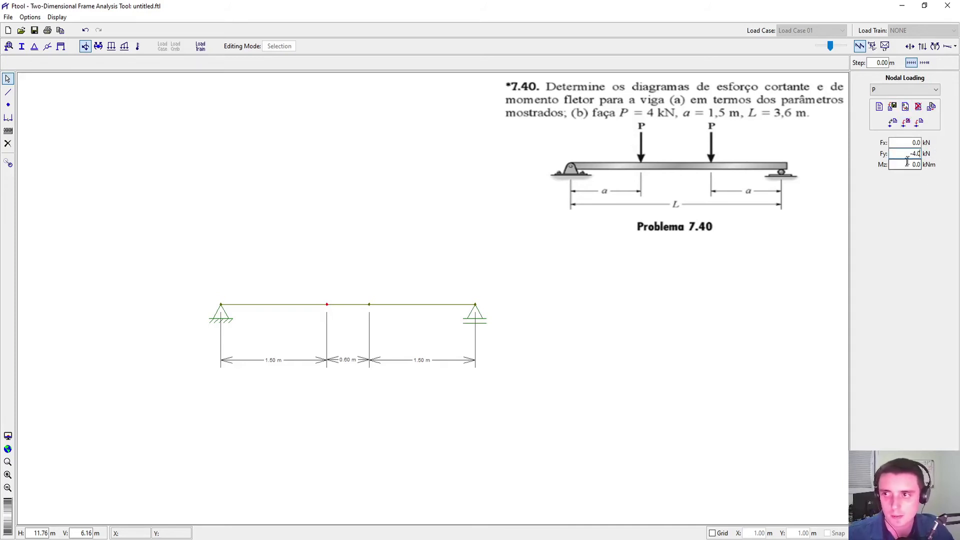
Set the number format of force and moment to two decimal places (x.xx).
left_click(30, 17)
left_click(73, 113)
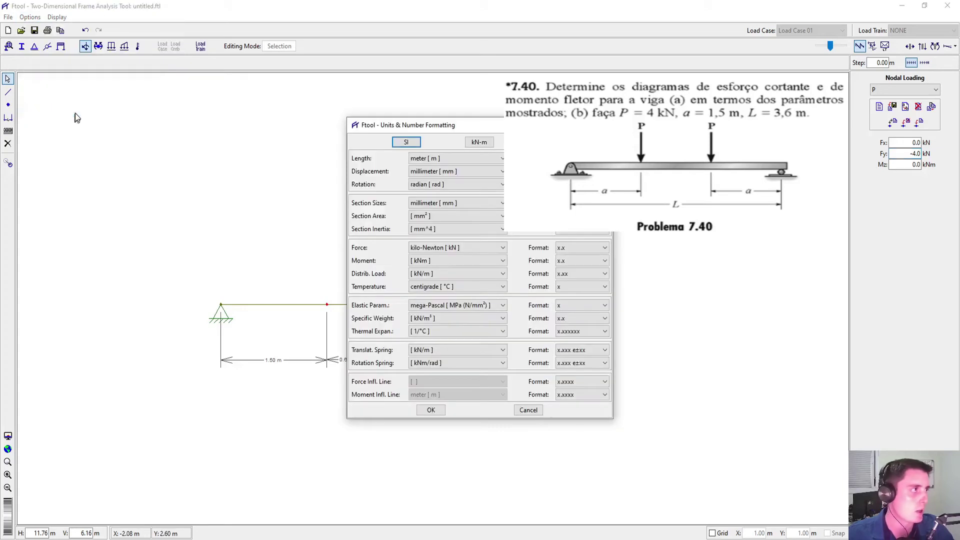
left_click_drag(372, 125, 132, 122)
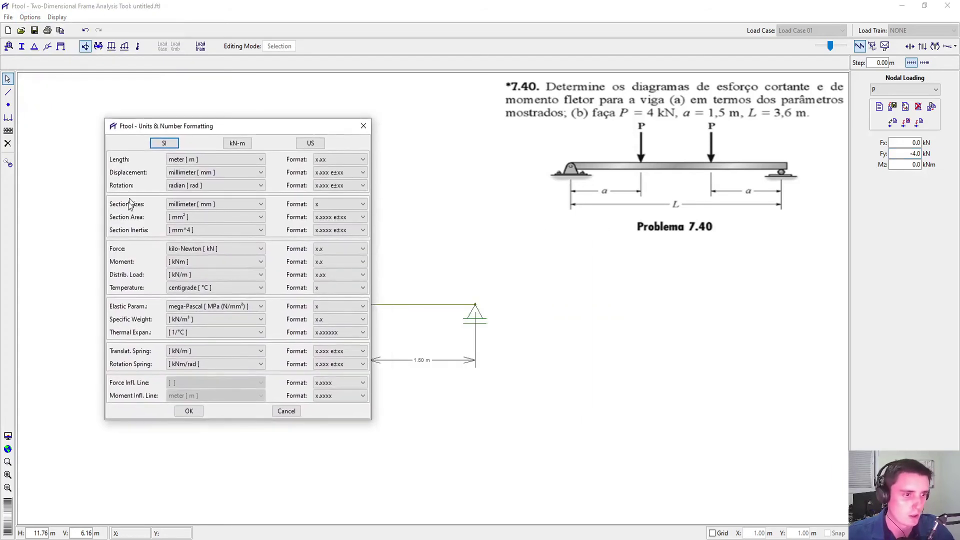
left_click(328, 250)
left_click(334, 266)
left_click(328, 262)
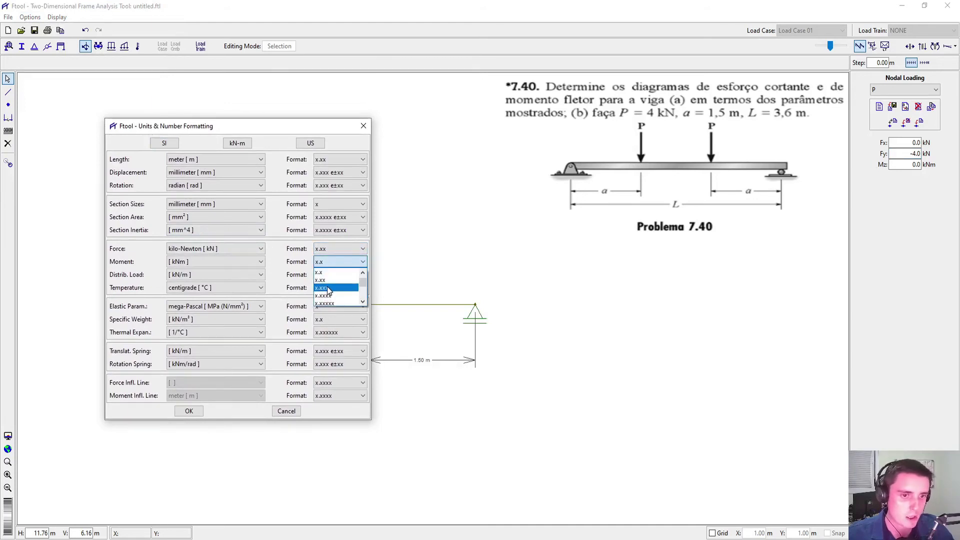
left_click(330, 282)
left_click(180, 412)
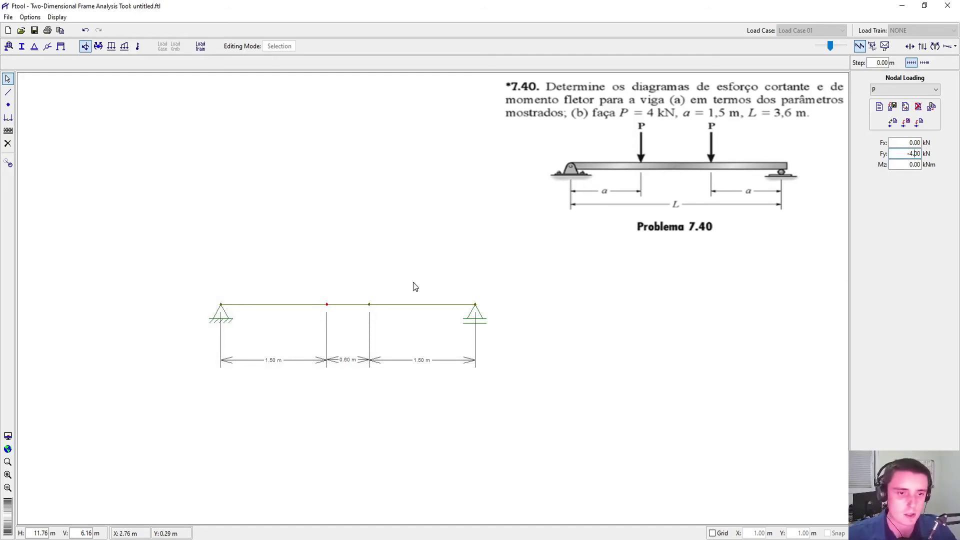
Apply nodal load P to the two interior nodes of the beam, at 1.50 m and 2.10 m.
left_click(918, 122)
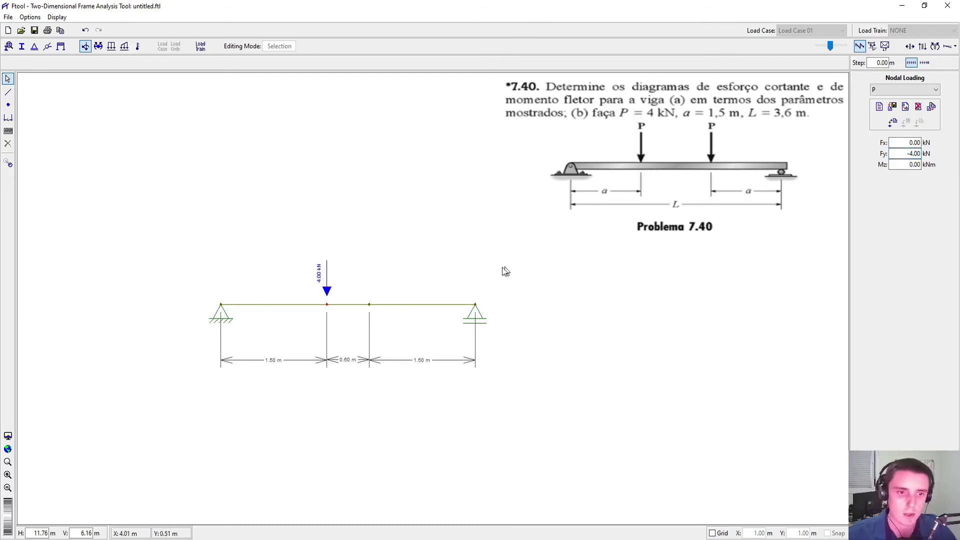
left_click_drag(364, 291, 420, 322)
left_click(919, 122)
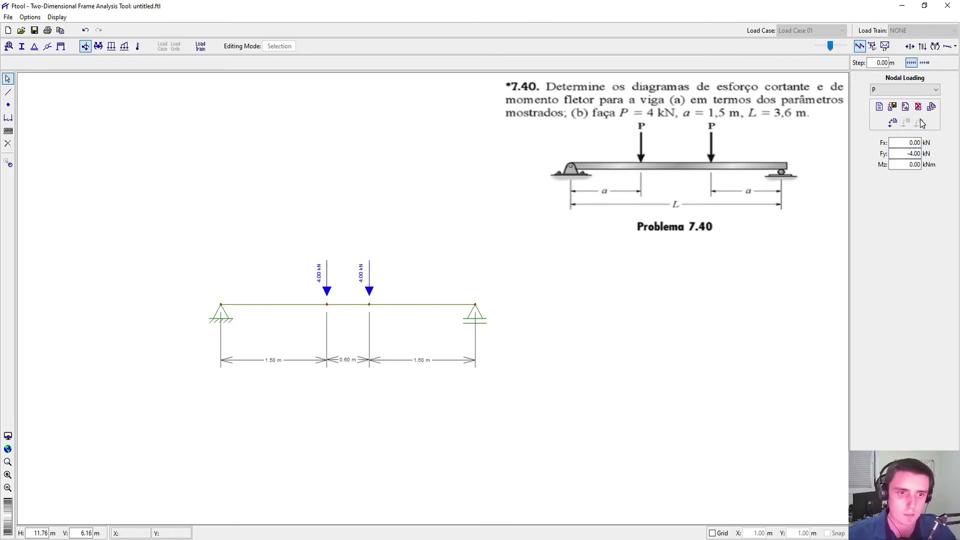
left_click(408, 320)
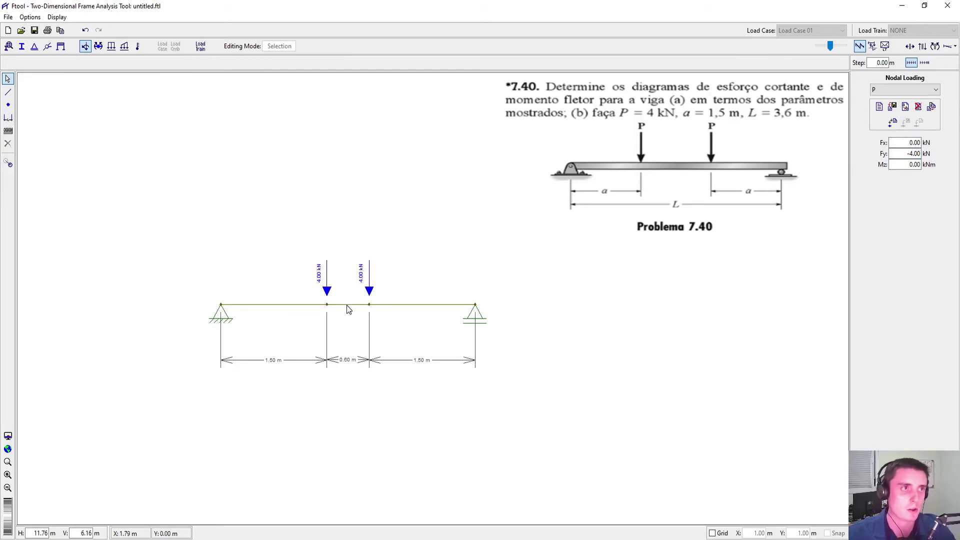
Create a Steel Isotropic material labelled 1 and assign it to all members of the beam.
left_click(909, 46)
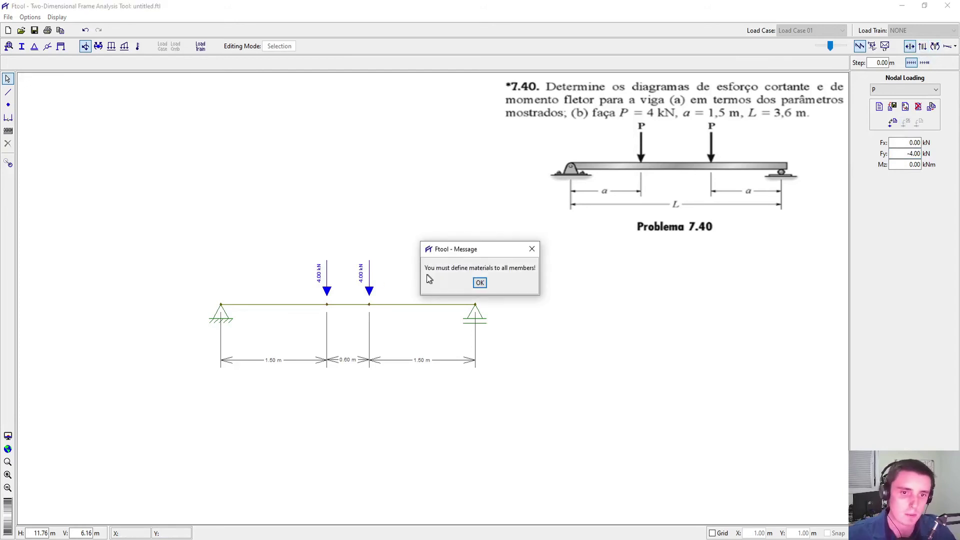
left_click(479, 283)
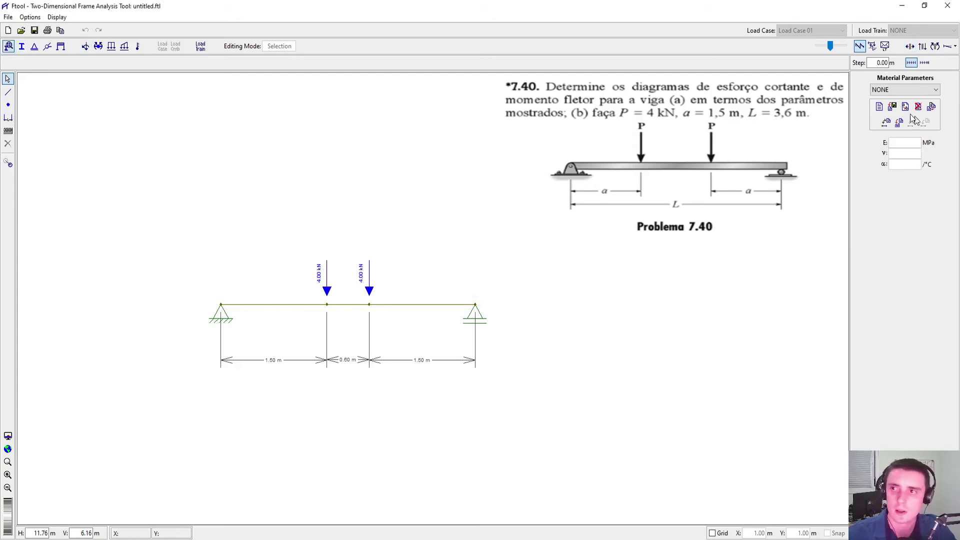
left_click(879, 107)
type("1")
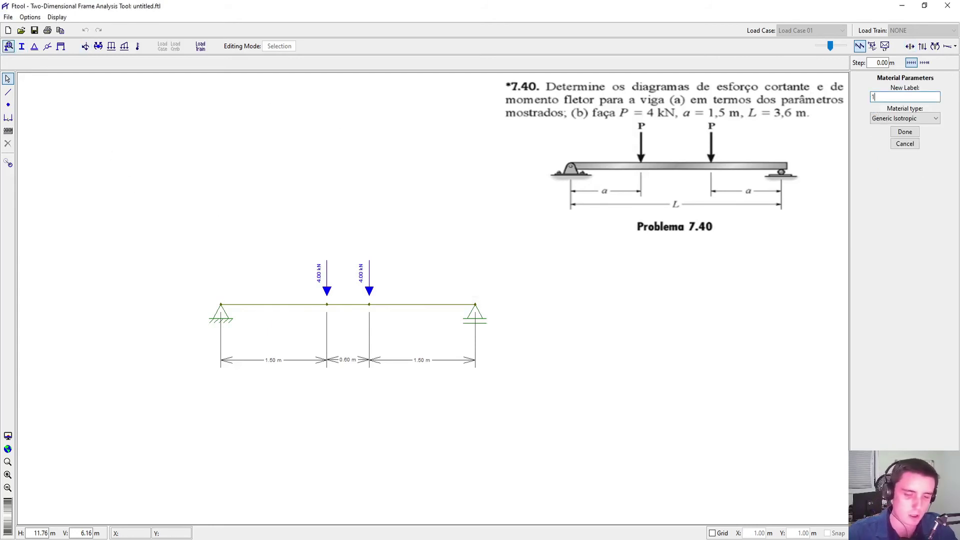
left_click(906, 118)
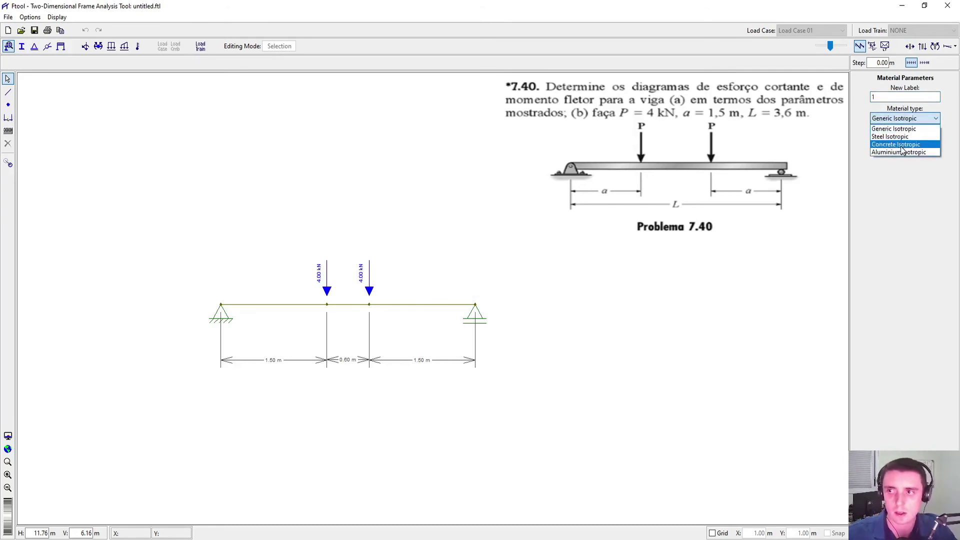
left_click(901, 136)
left_click(903, 133)
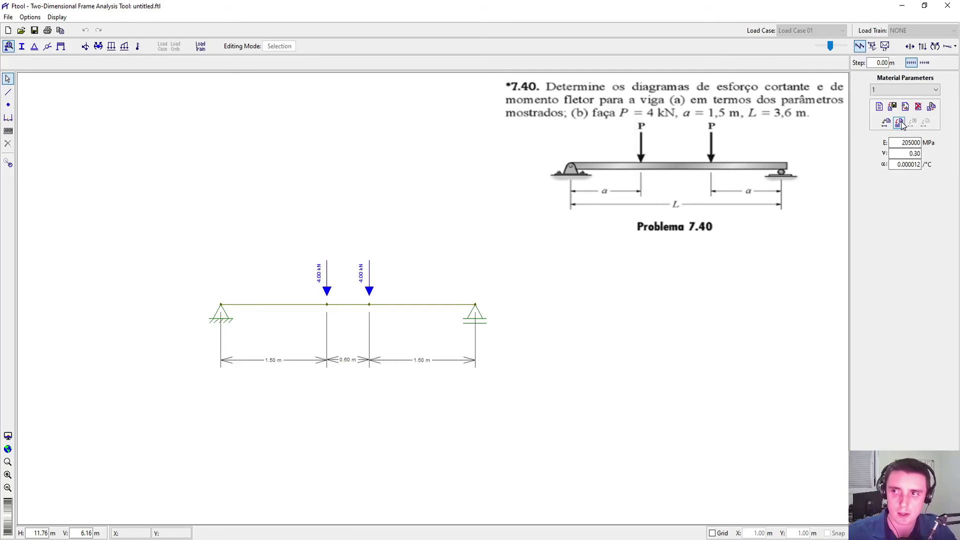
Create a section labelled 1 from the Gerdau-AcoMinas I-shapes, using profile W150x13.0, and assign it to all members.
left_click(21, 46)
left_click(878, 107)
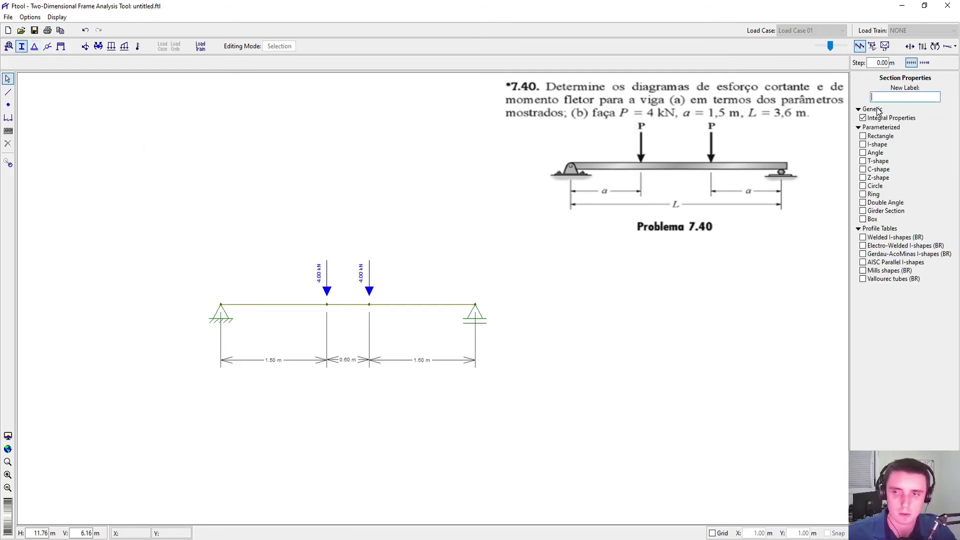
left_click(862, 254)
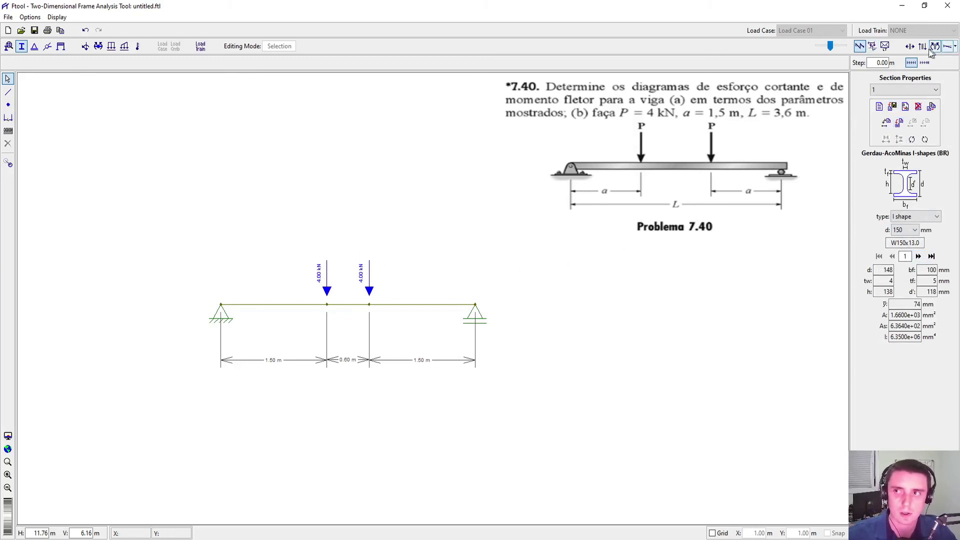
Run the analysis for the axial force diagram, saving the model as Teste 1 in Área de Trabalho.
key("ctrl+s")
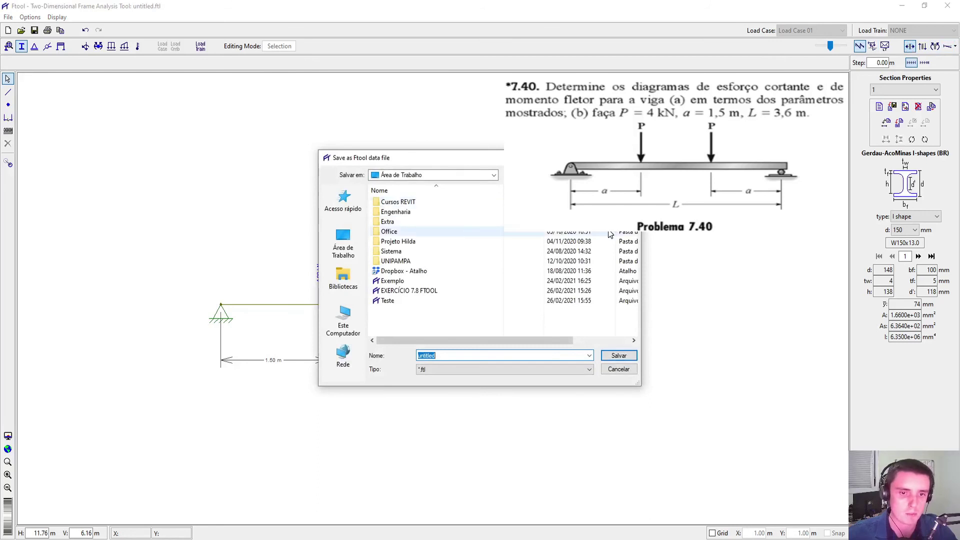
type("Teste ")
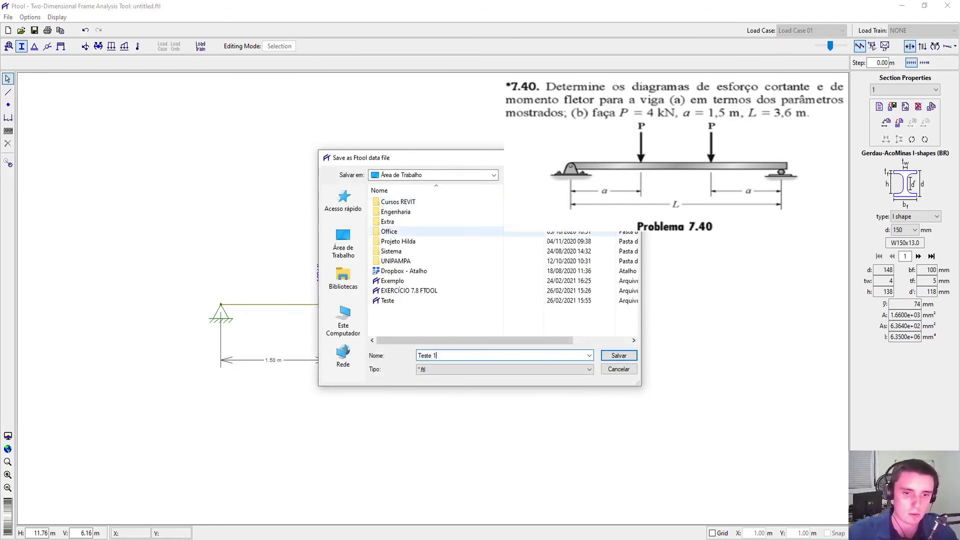
type("1")
left_click(620, 356)
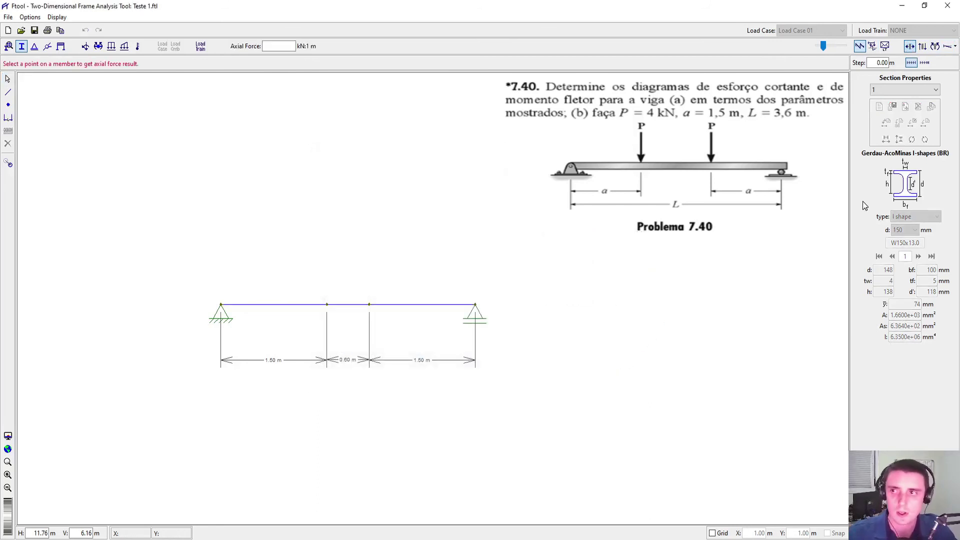
Display the beam's shear force diagram and set the text display size to Large.
left_click(922, 47)
left_click(932, 47)
left_click(922, 49)
left_click(29, 18)
mouse_move(100, 67)
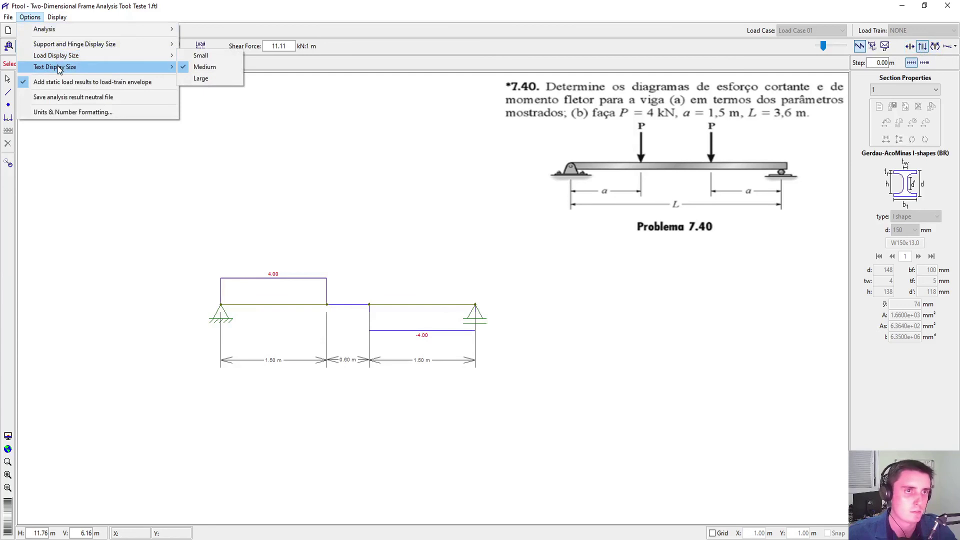
left_click(184, 79)
Show the support reactions with their values and display the beam's bending moment diagram.
left_click(56, 17)
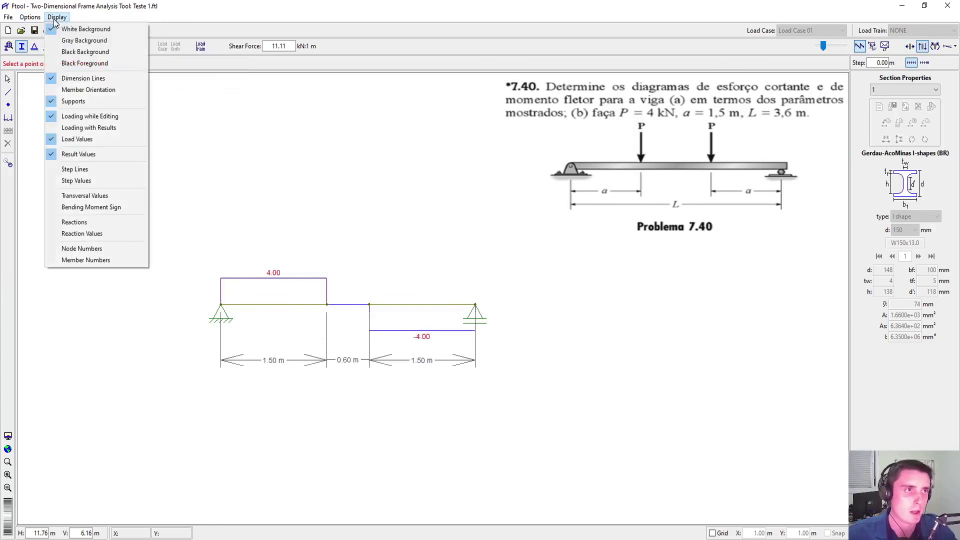
left_click(106, 233)
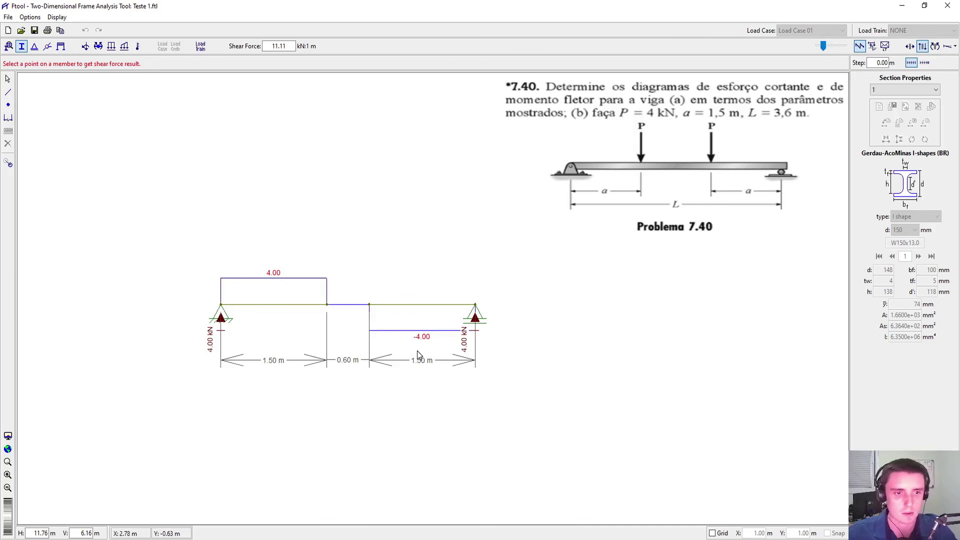
left_click(934, 46)
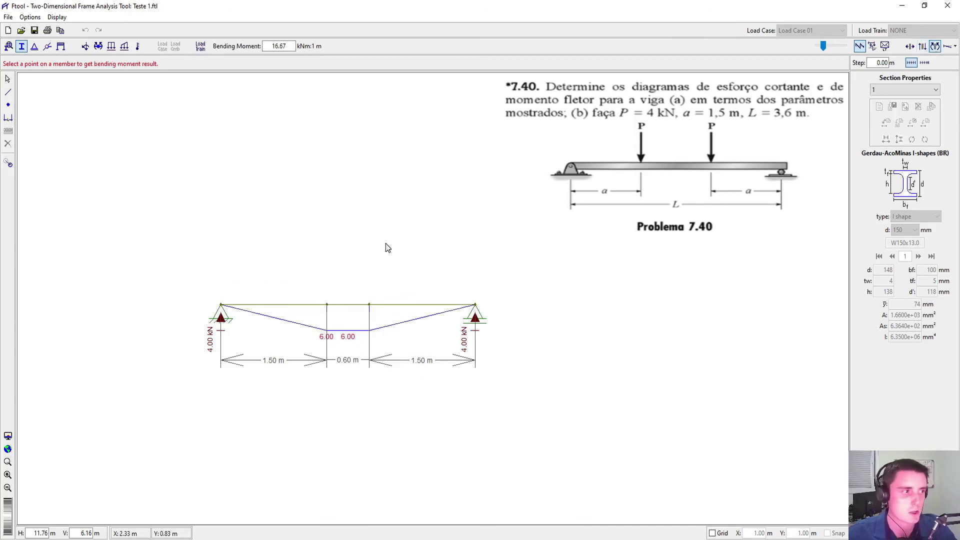